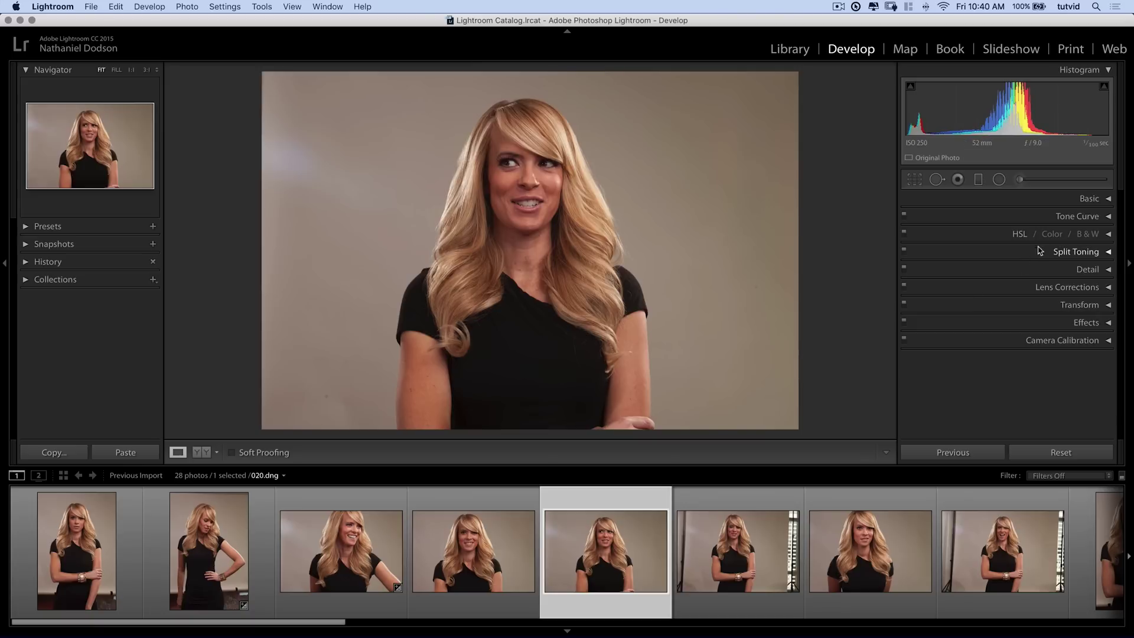
Open the Tone Curve panel, test an RGB midtone point, then remove it to keep the curve linear.
click(1076, 216)
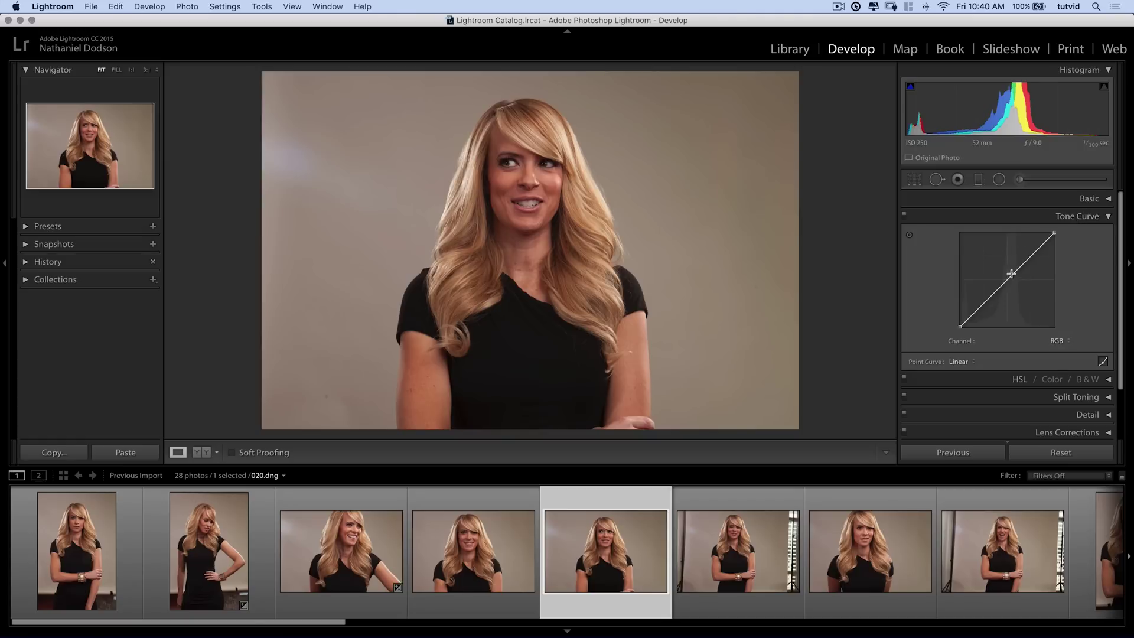
click(1098, 362)
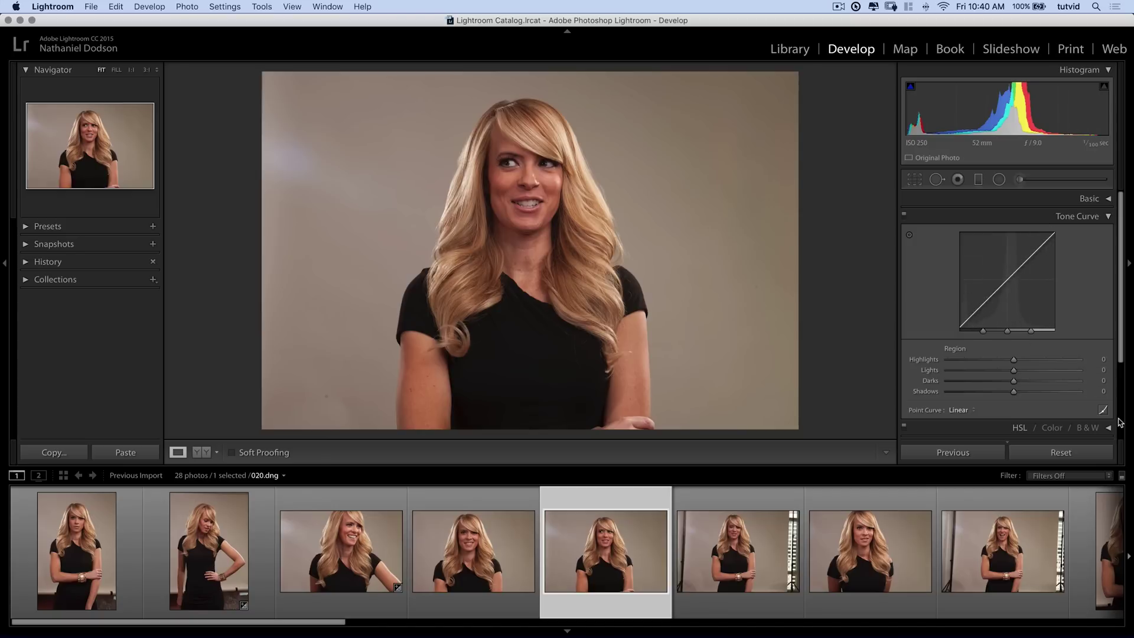
click(1102, 411)
drag(1012, 276, 997, 282)
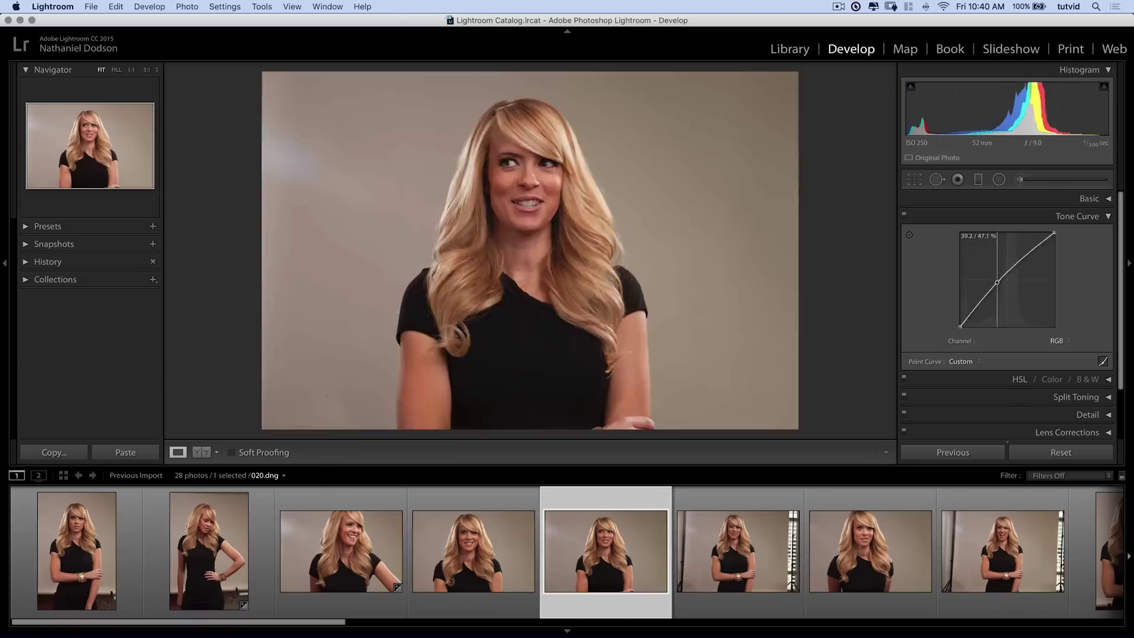
double_click(997, 286)
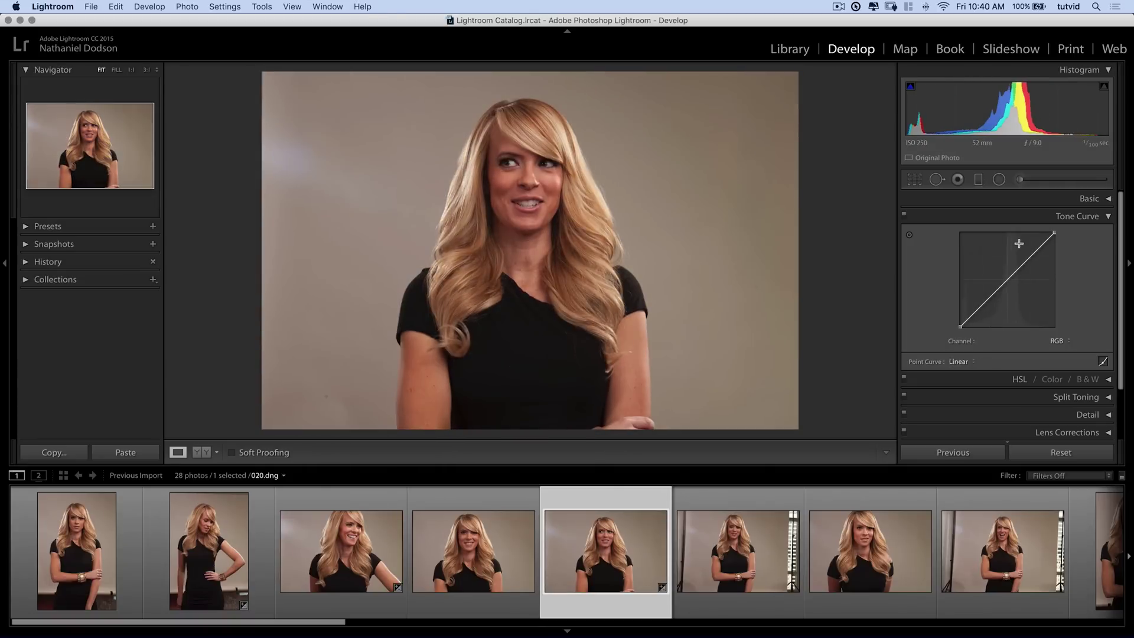
Invert the Red channel curve by raising its black point and pulling its white point down-left.
click(1062, 342)
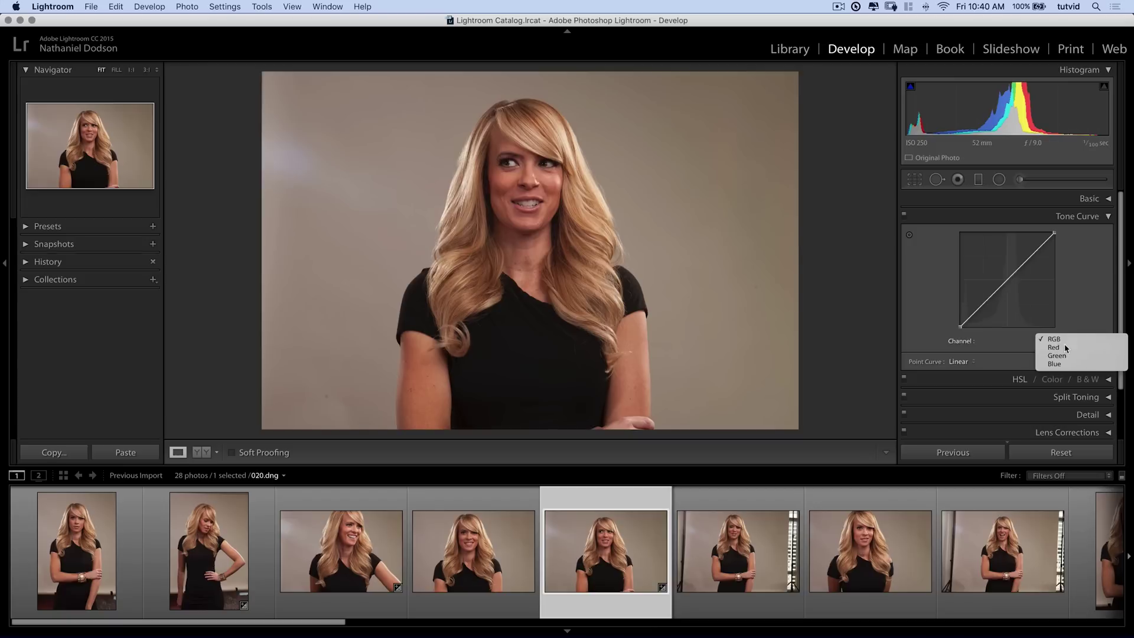
click(1054, 350)
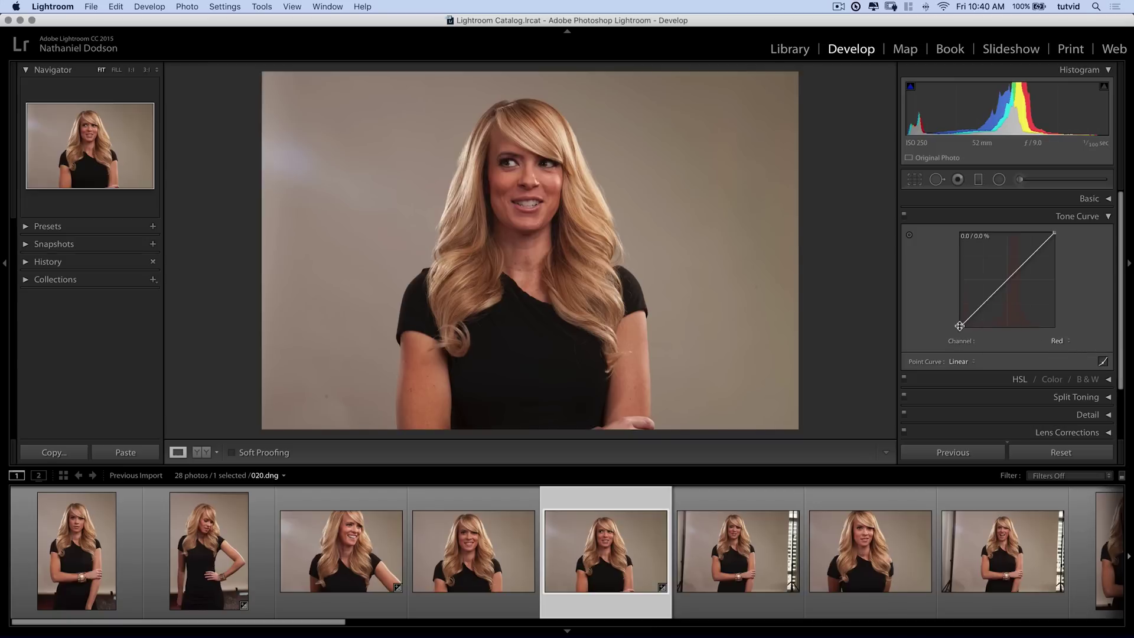
drag(959, 325, 973, 275)
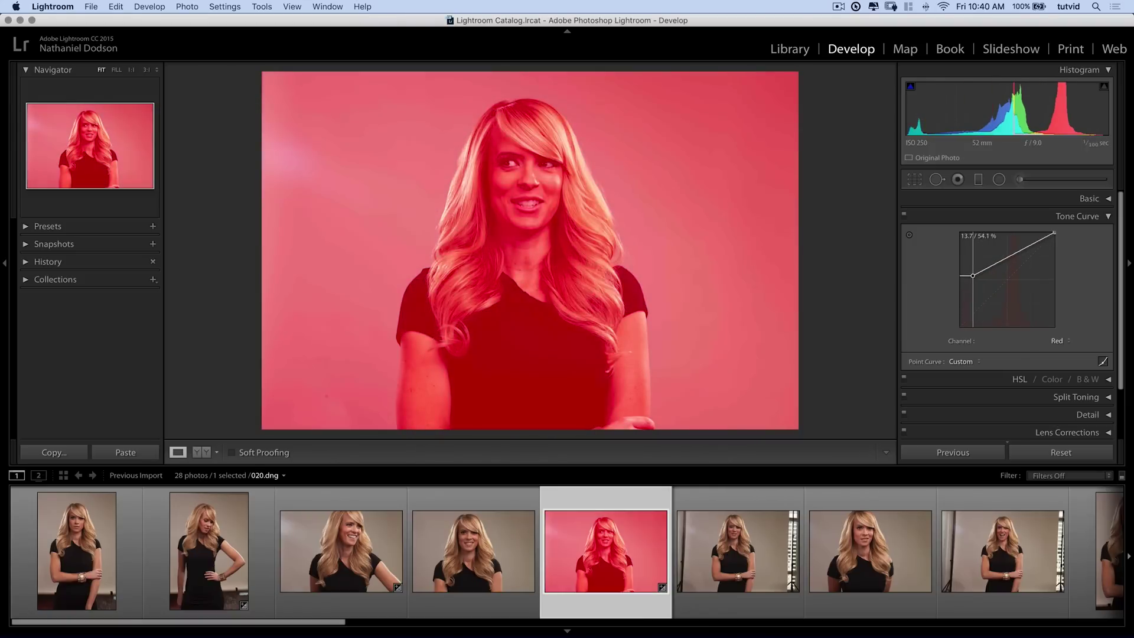
drag(1054, 235, 1002, 312)
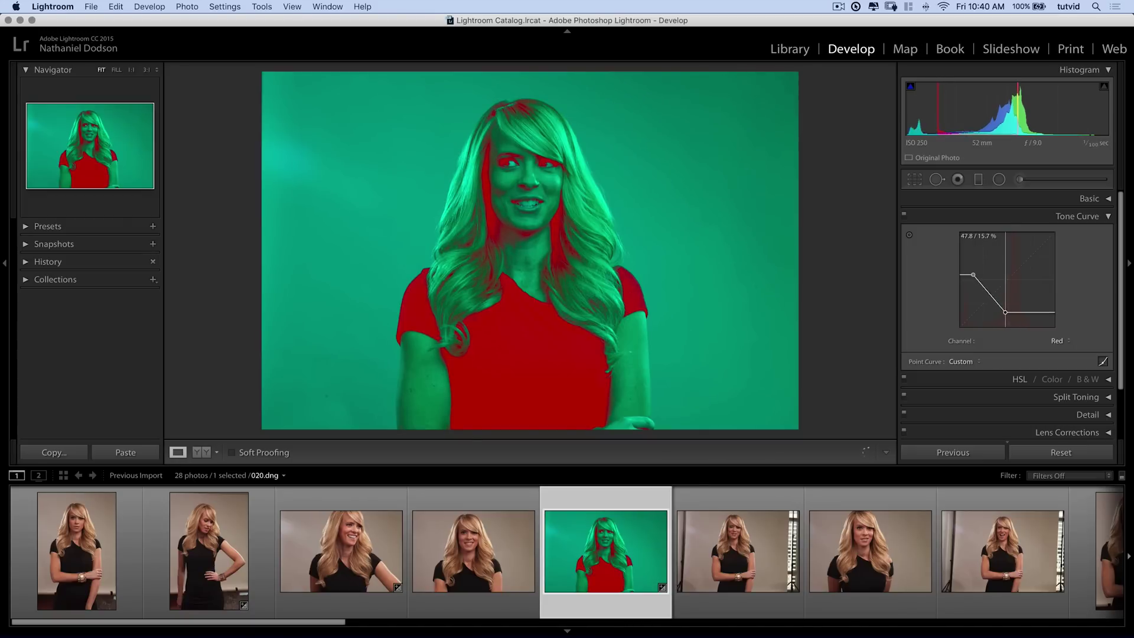
click(1085, 203)
Set Saturation to -100, Contrast to -34 and Exposure to +0.10.
drag(1006, 404, 896, 401)
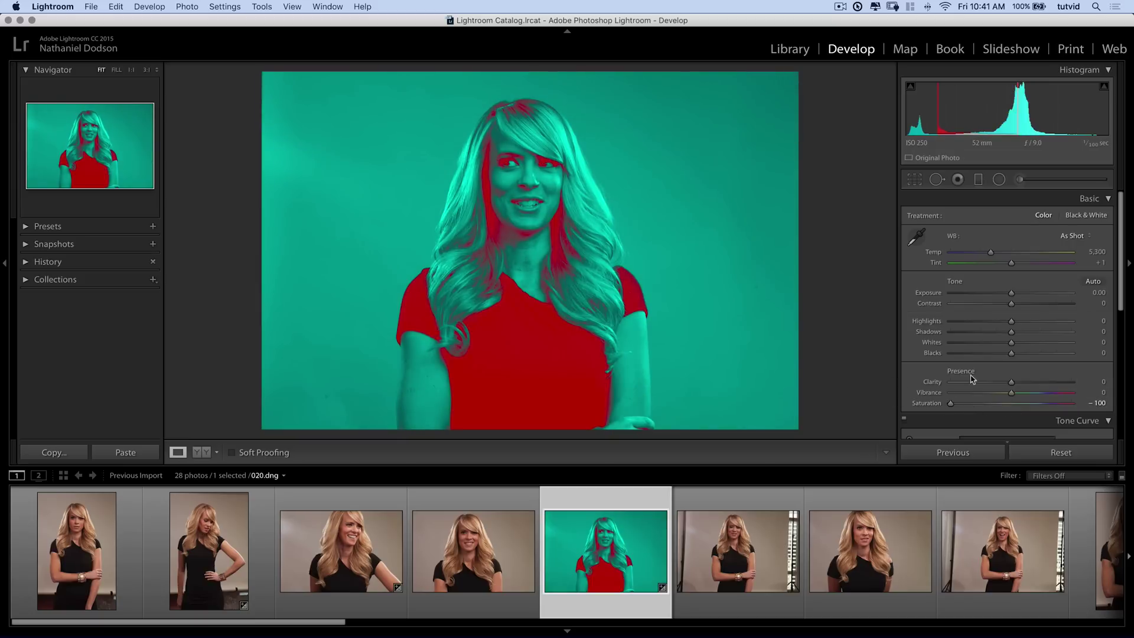
mouse_move(1010, 303)
mouse_down()
mouse_move(984, 304)
mouse_move(1013, 297)
mouse_up()
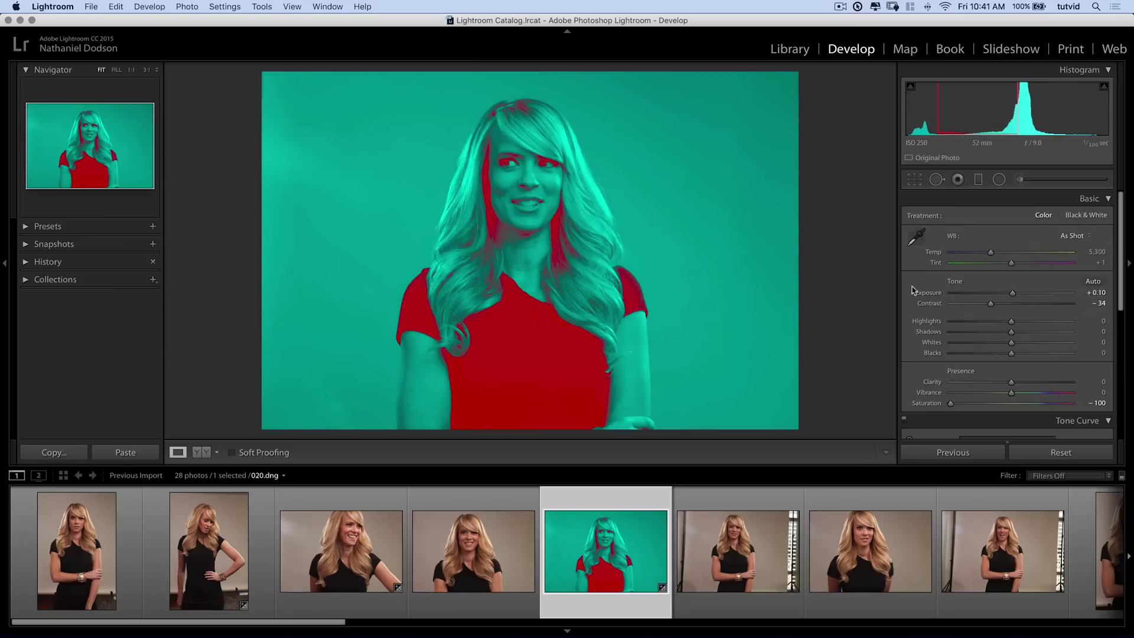
click(998, 198)
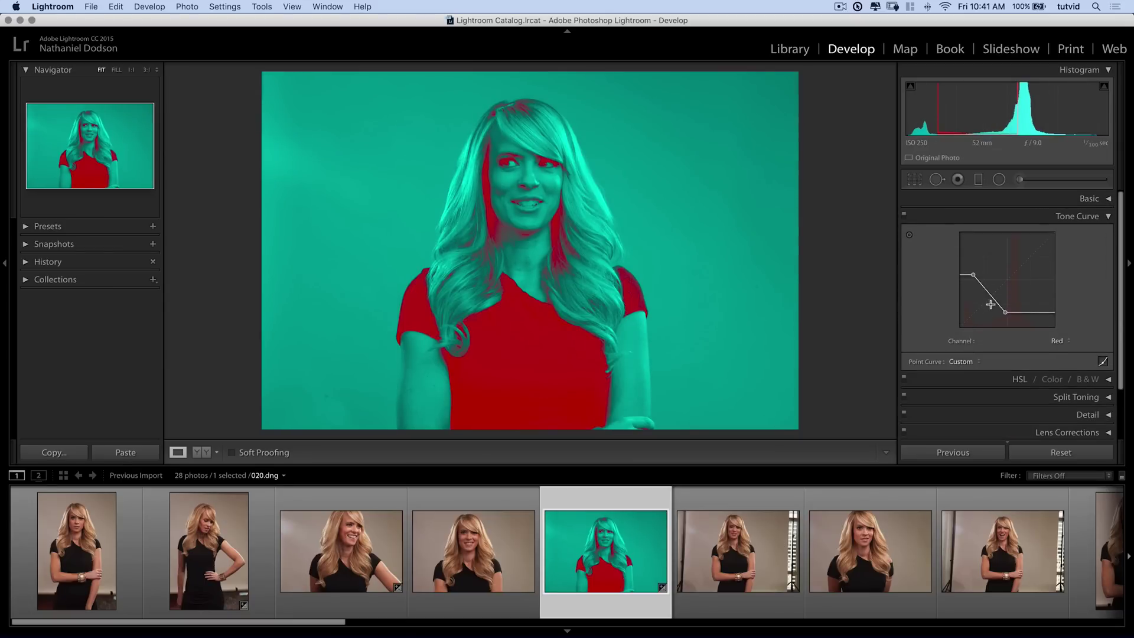
Flatten the Red channel curve back to a straight line.
right_click(973, 274)
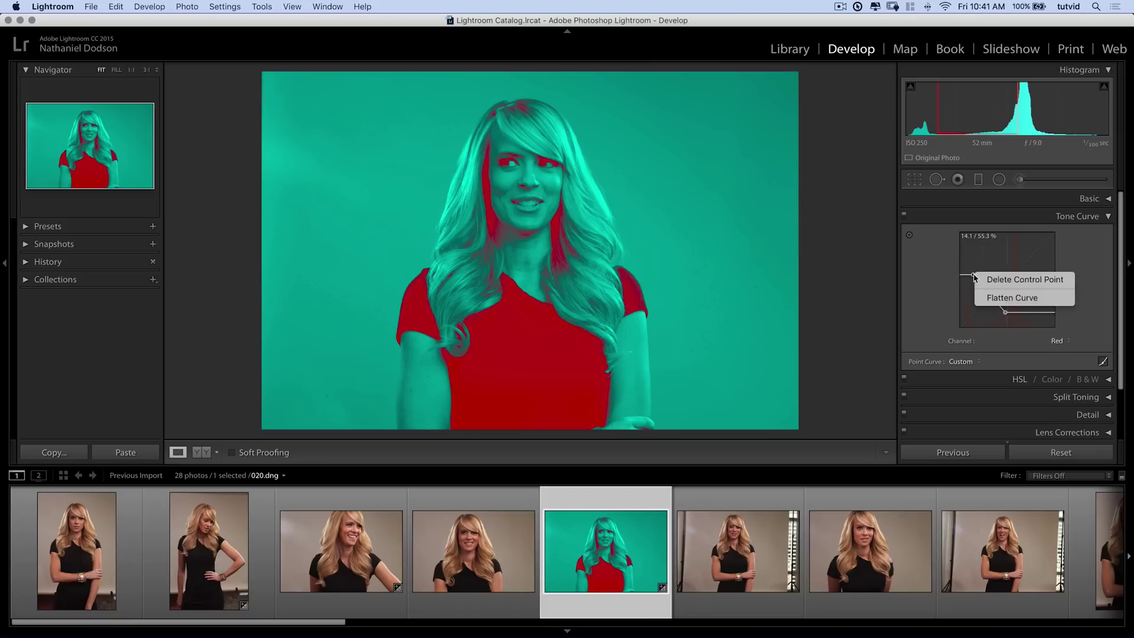
click(1005, 297)
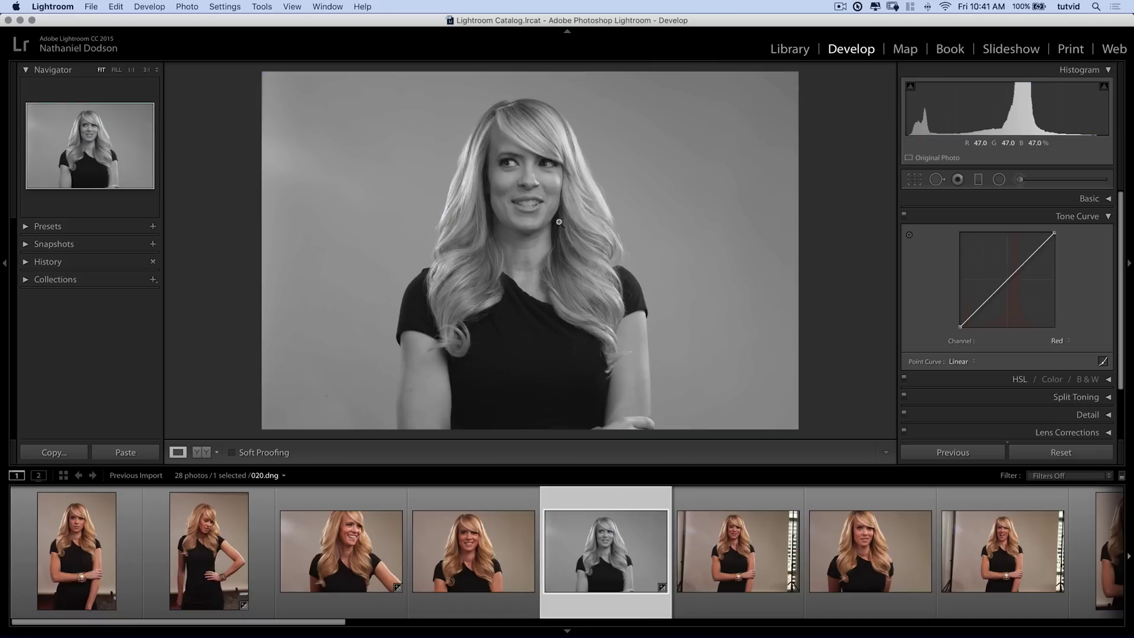
click(1088, 199)
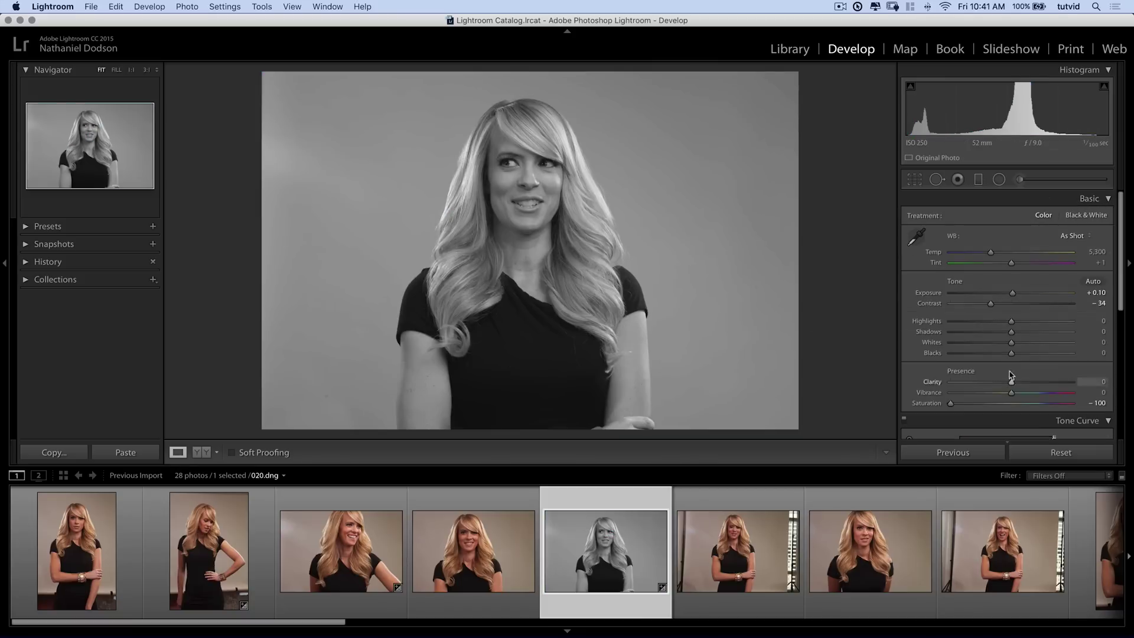
click(1088, 199)
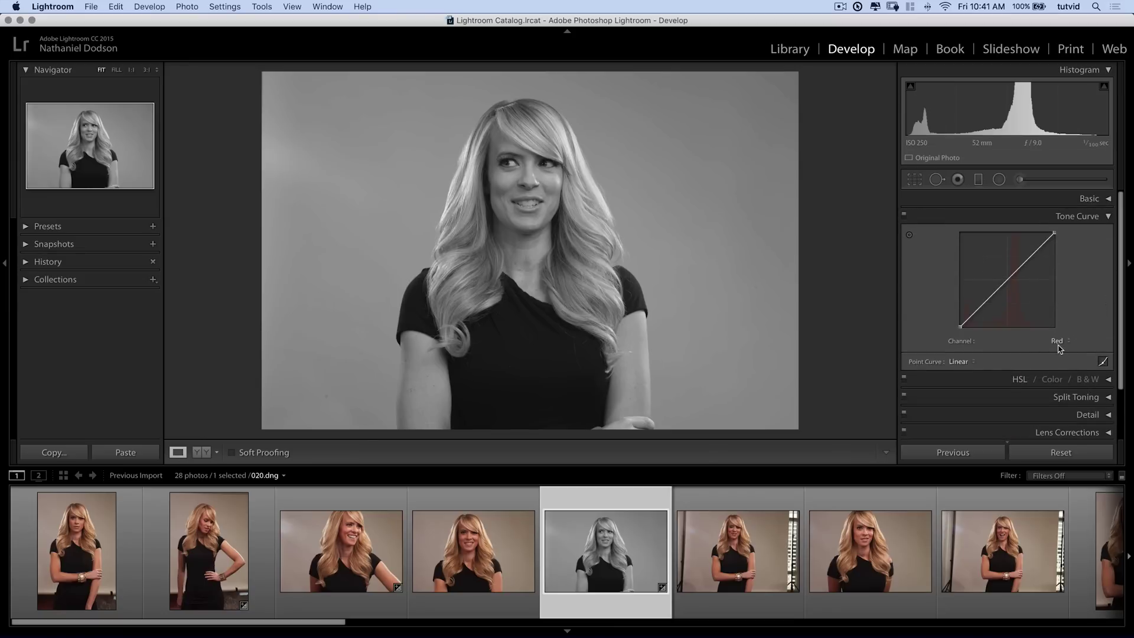
Experiment with the Green channel curve's black and white points.
click(1059, 349)
click(1048, 352)
mouse_move(960, 325)
mouse_down()
mouse_move(960, 278)
mouse_move(960, 325)
mouse_up()
drag(963, 285, 1005, 327)
drag(1054, 233, 1013, 245)
drag(1005, 327, 988, 318)
drag(1015, 246, 1022, 245)
drag(989, 319, 999, 317)
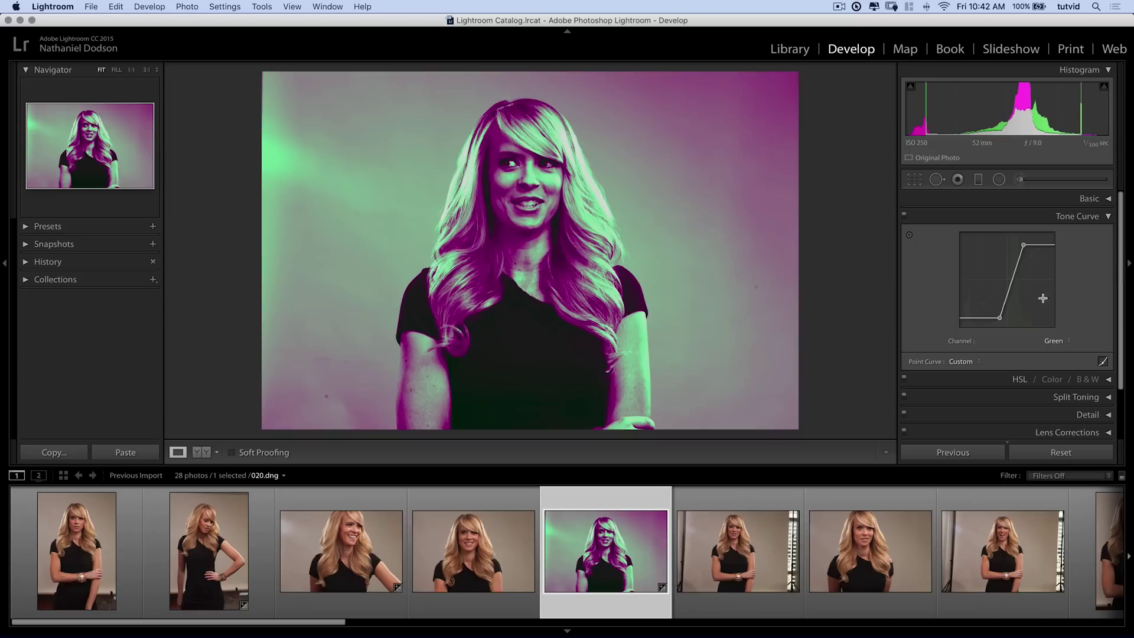
Flatten the Green channel curve back to linear.
right_click(1048, 289)
click(1043, 314)
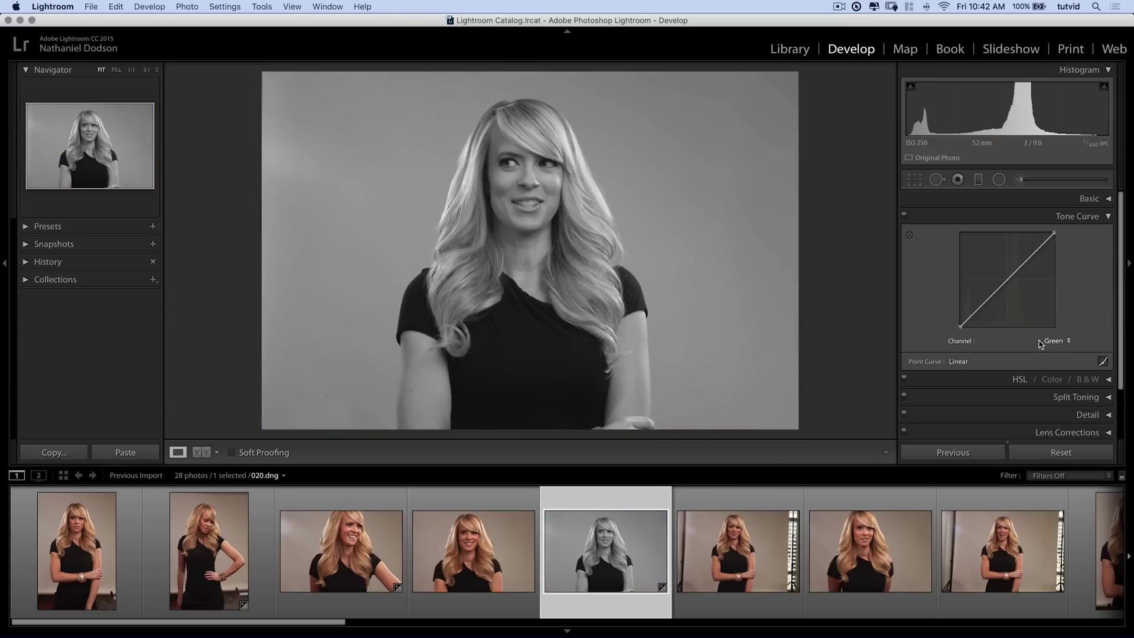
click(1050, 341)
Lift the Blue curve's black point to tint the shadows blue.
click(1054, 351)
drag(963, 326, 988, 294)
click(1046, 332)
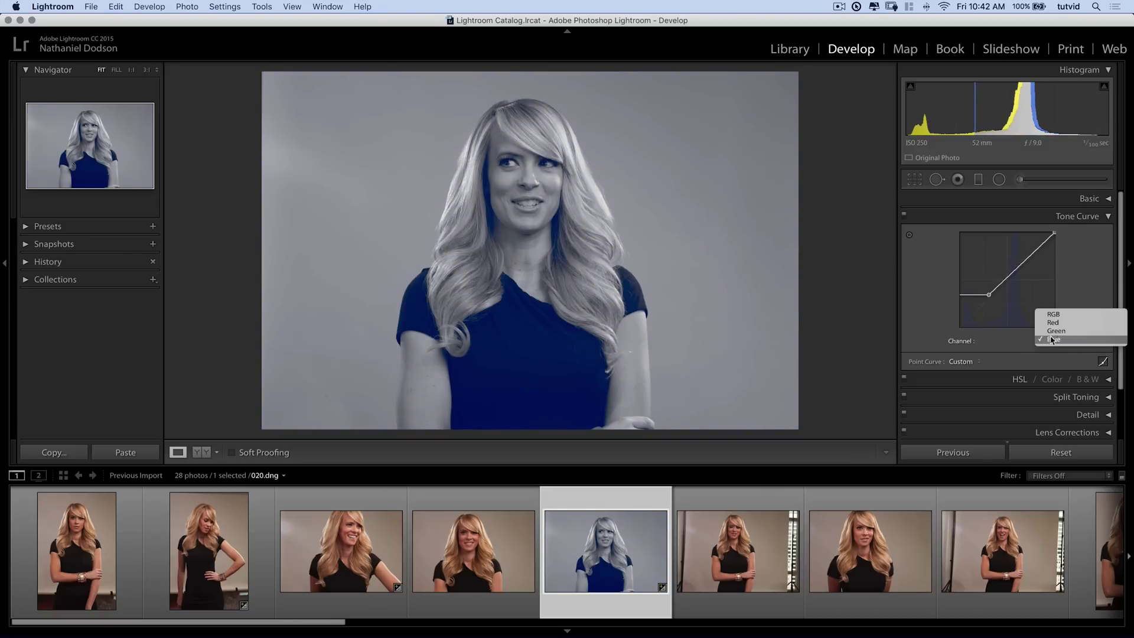
Test pulling the Red curve's white point left, then flatten the Red curve again.
click(1055, 322)
drag(1054, 234, 1007, 236)
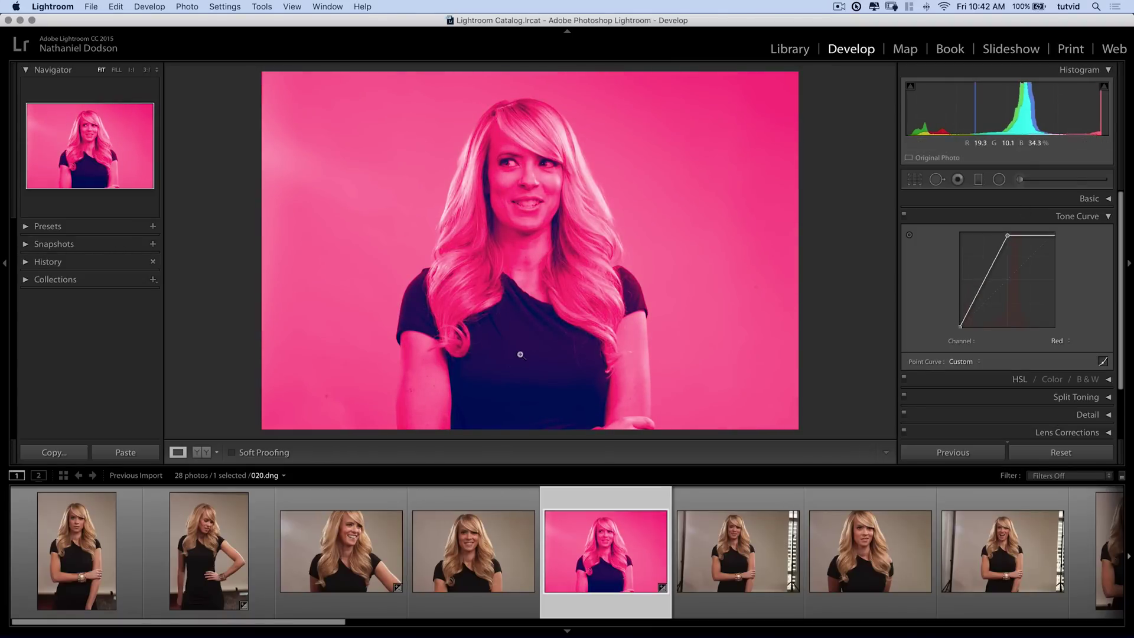
right_click(1051, 270)
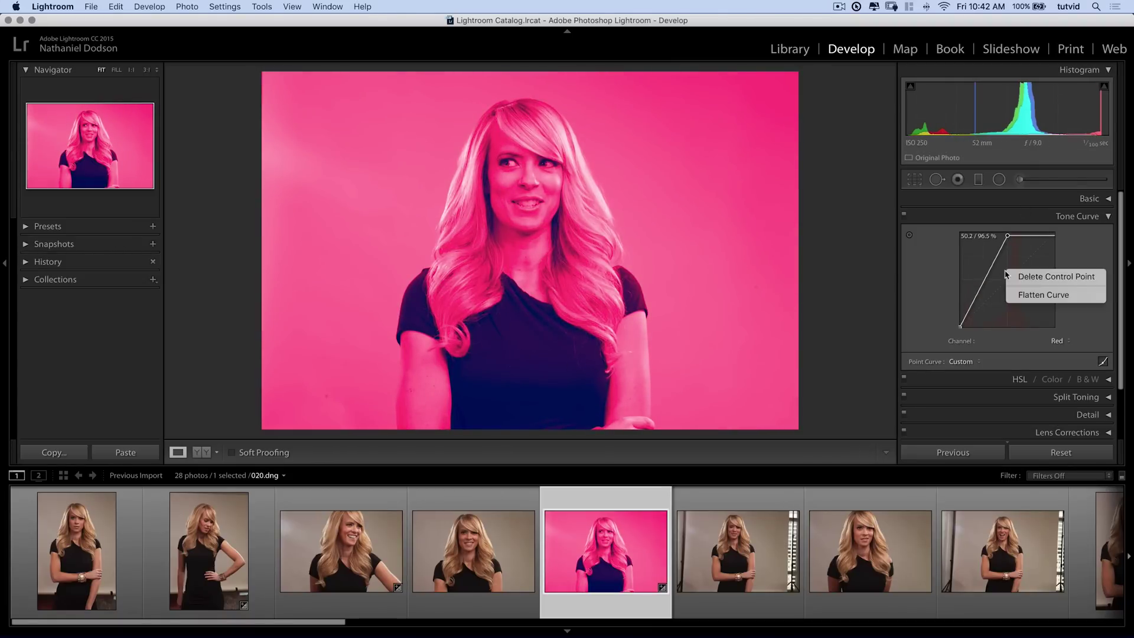
click(1072, 295)
click(1057, 341)
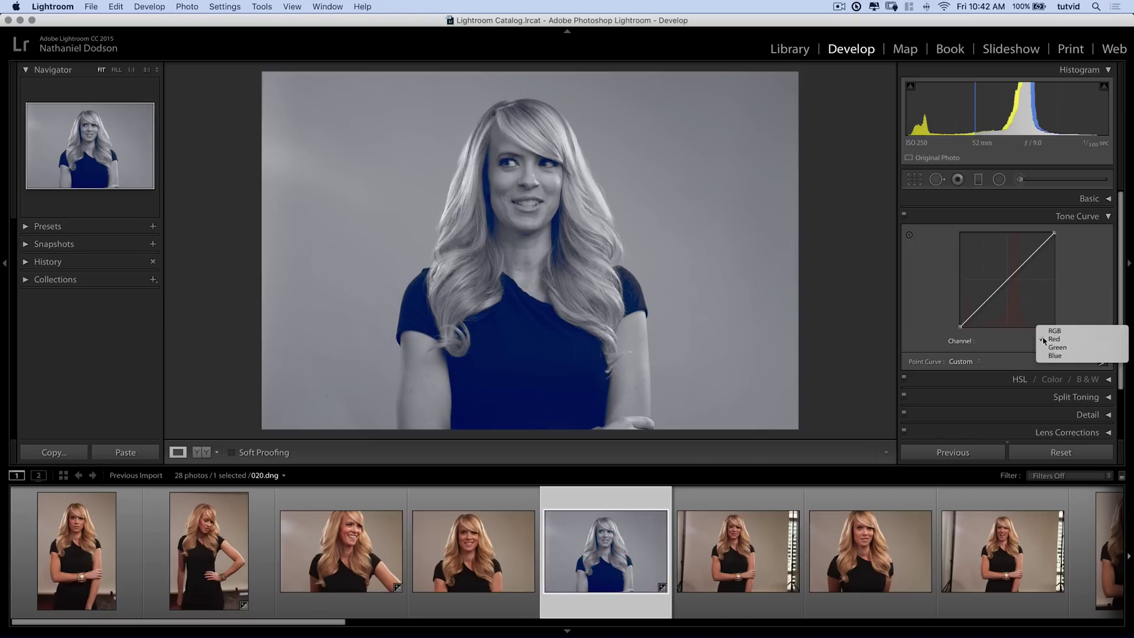
Test lowering the Green curve's top point, then flatten the Green curve.
click(1057, 347)
drag(1054, 233, 1028, 242)
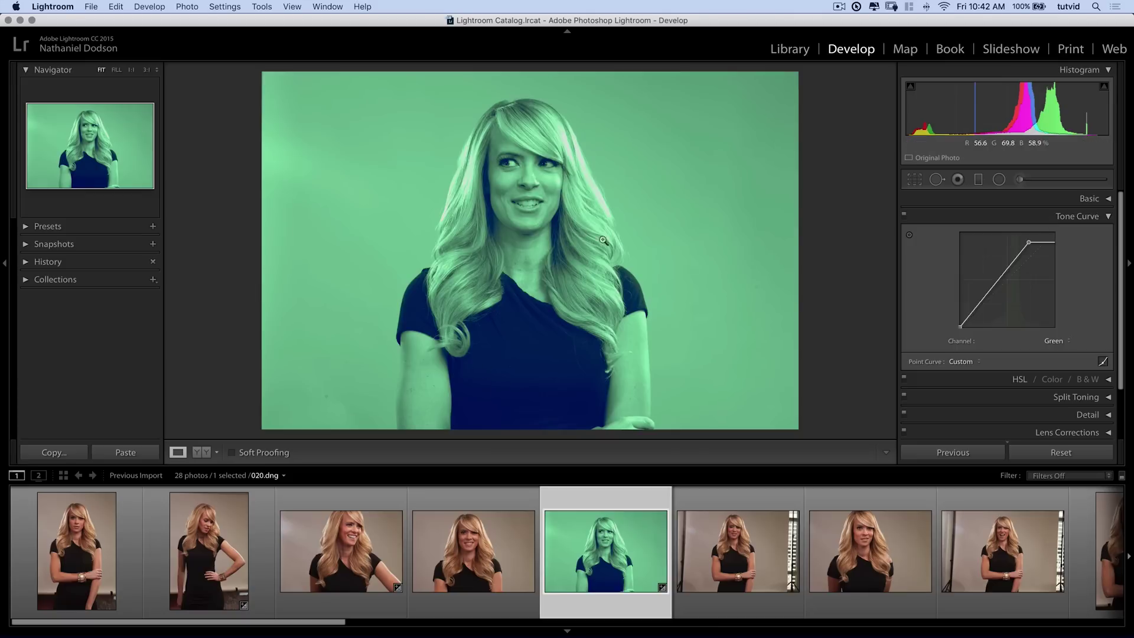
right_click(1005, 281)
click(1027, 291)
Drag the Blue curve's top-right point down to 74.1/41.2% for yellow highlights.
click(1054, 341)
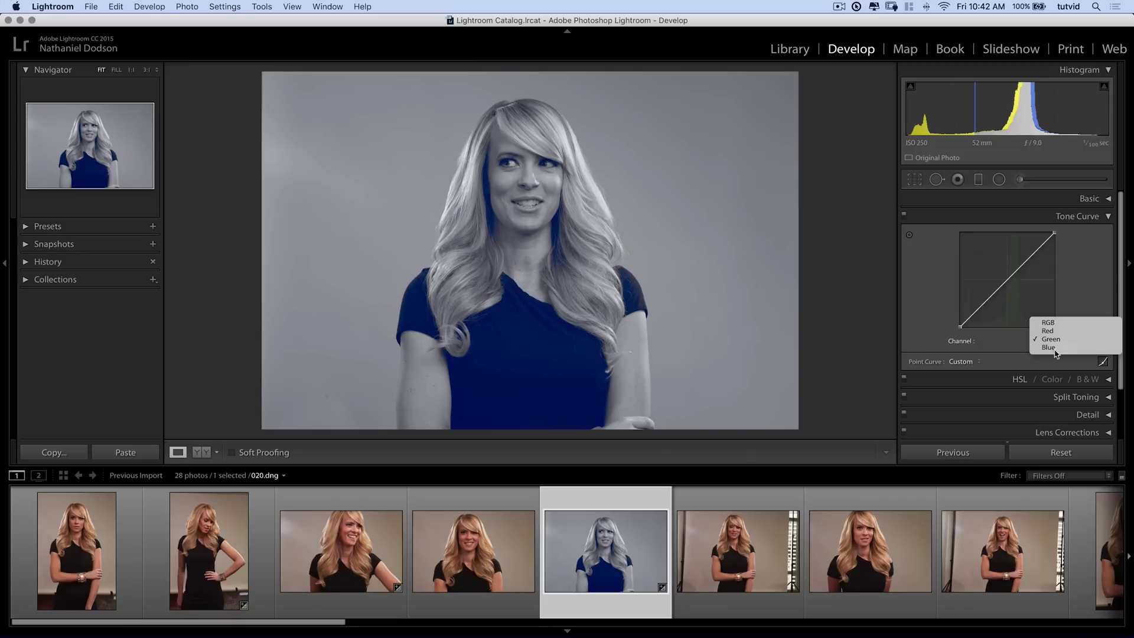
click(1050, 347)
drag(1051, 236, 1023, 313)
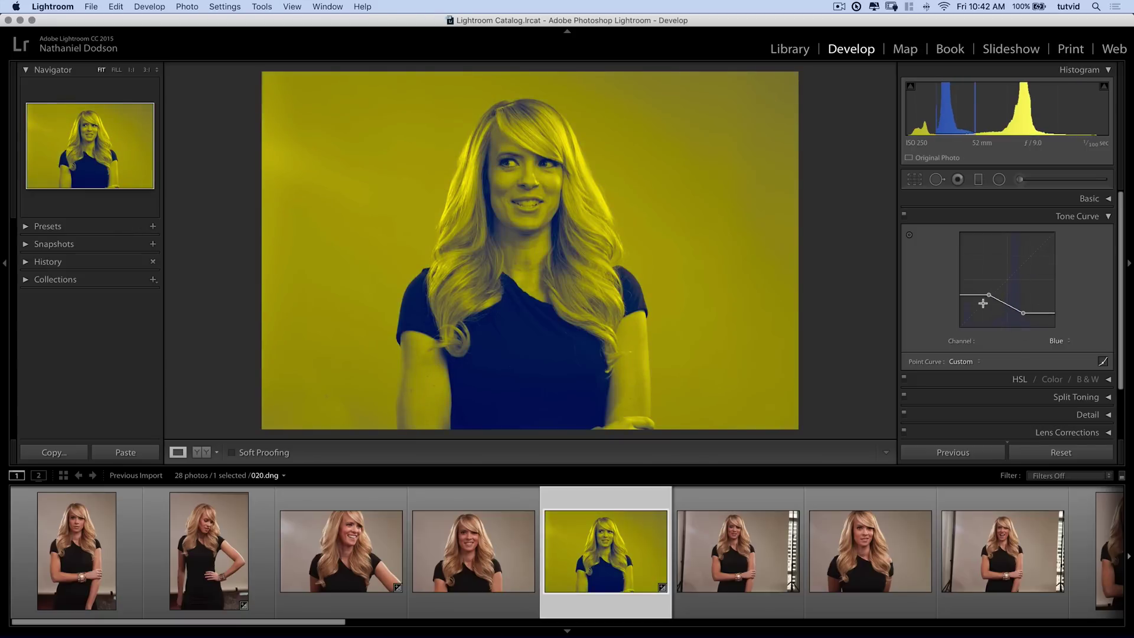